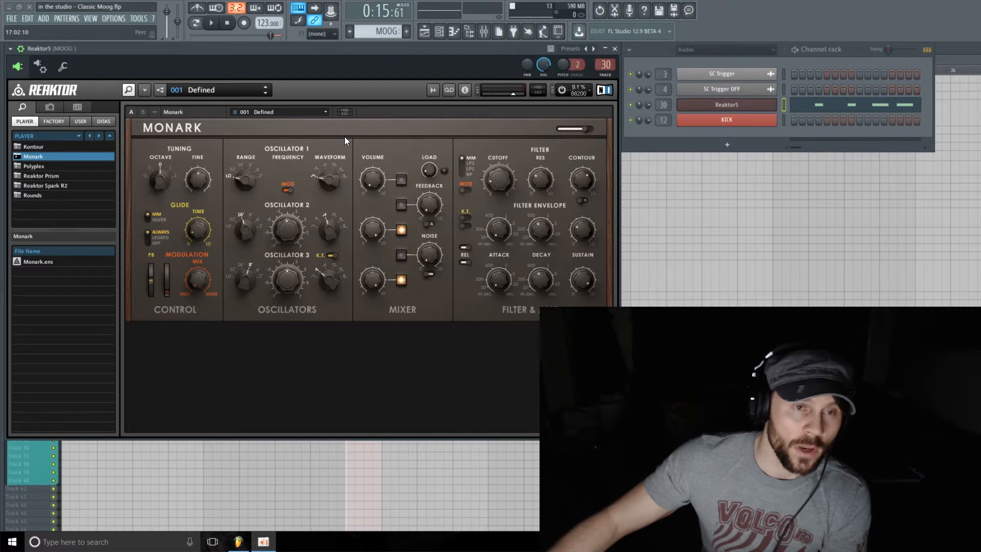
Step: Load the INIT - Monark snapshot from the User Bank
left_click(324, 113)
mouse_move(280, 134)
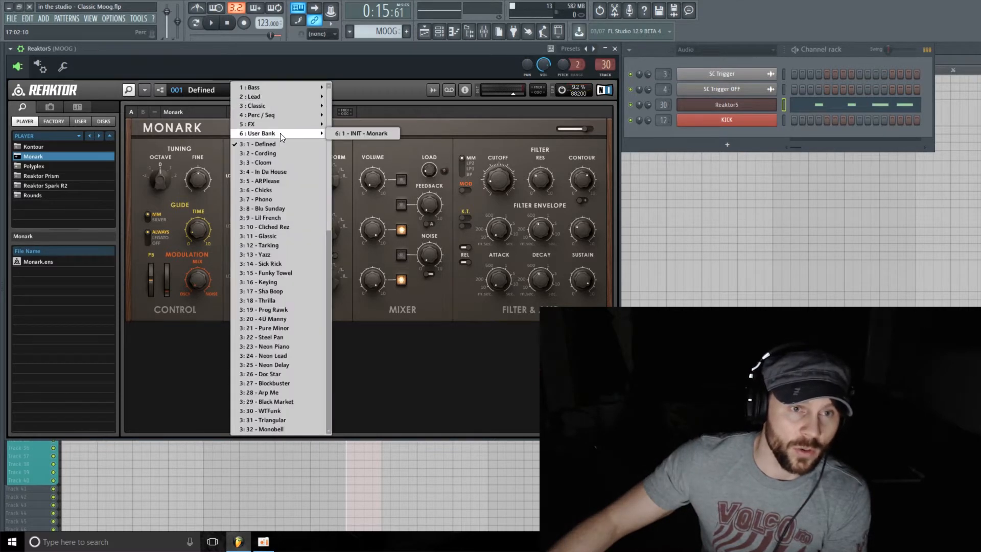
left_click(373, 134)
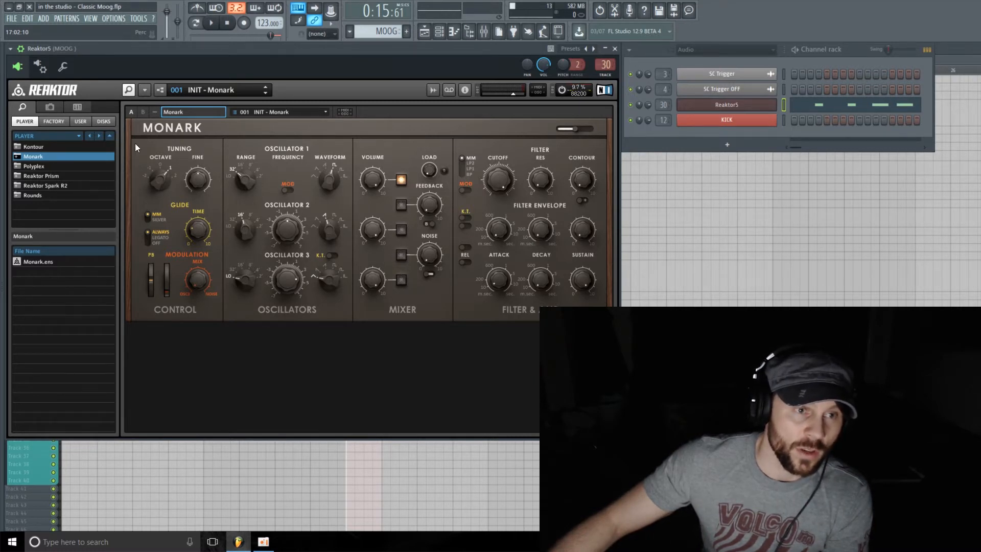
Step: Set the tuning octave to 0 and switch the glide mode to Off
left_click_drag(157, 174, 158, 186)
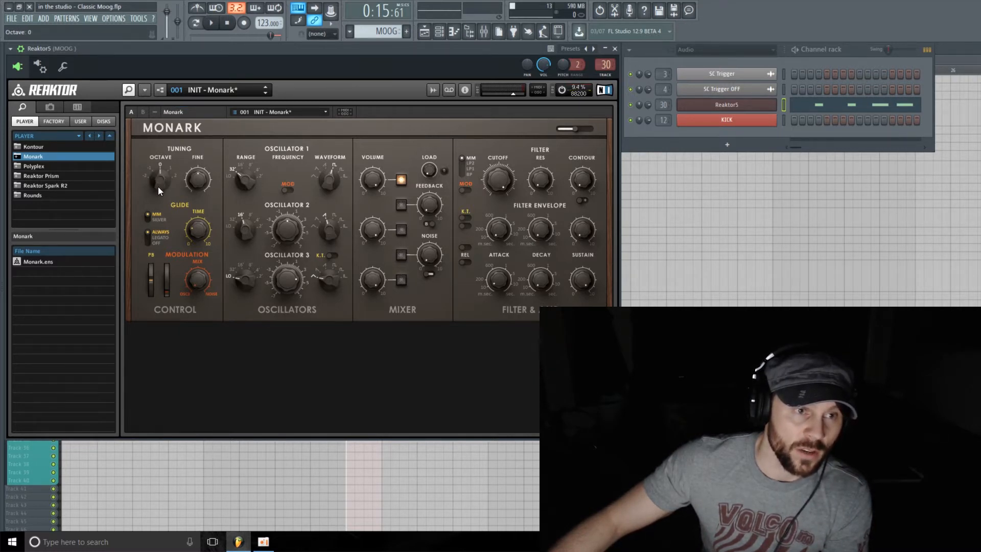
left_click(152, 232)
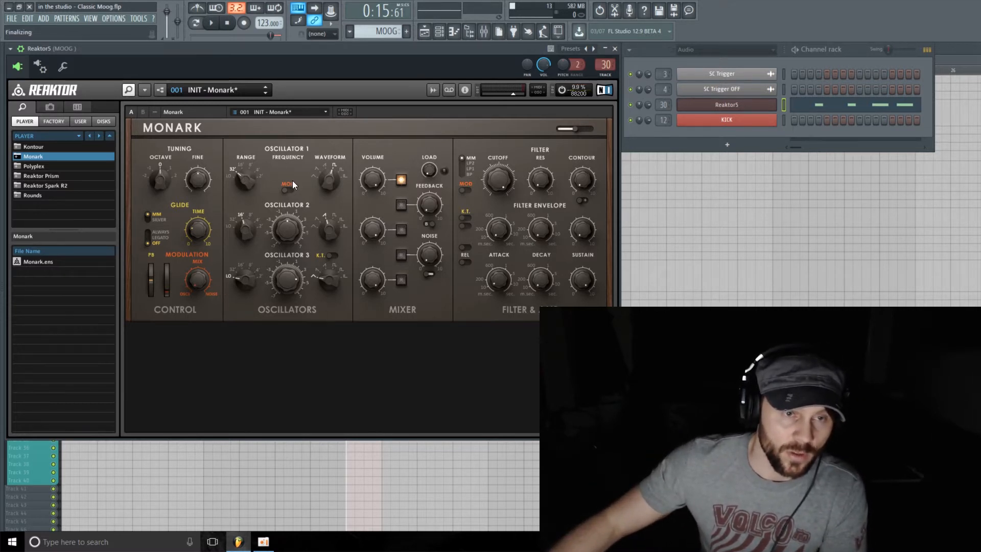
Step: Configure the oscillators: saw waveform on oscillator 1; 8' range, 0.00 frequency and key tracking on for oscillator 3
left_click_drag(330, 173, 330, 179)
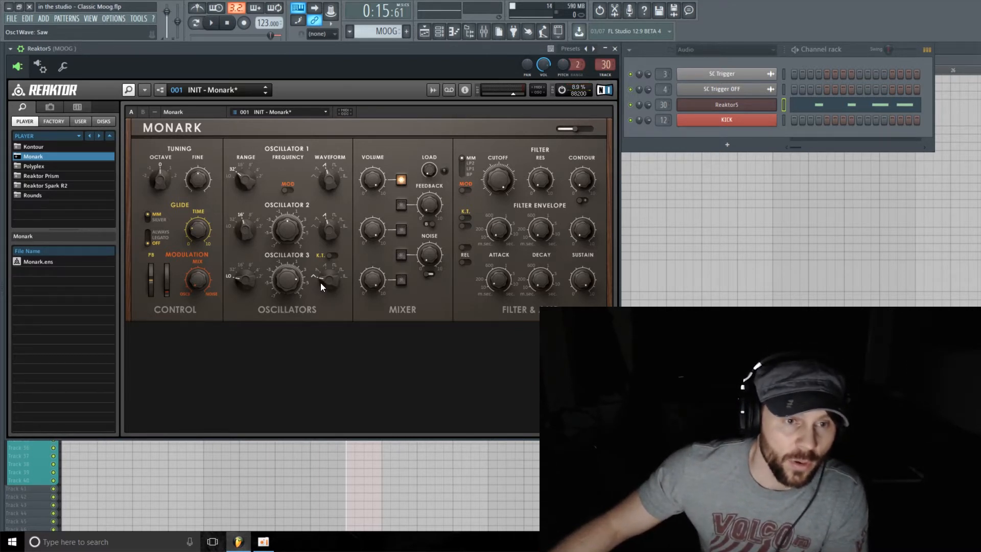
left_click_drag(237, 284, 238, 252)
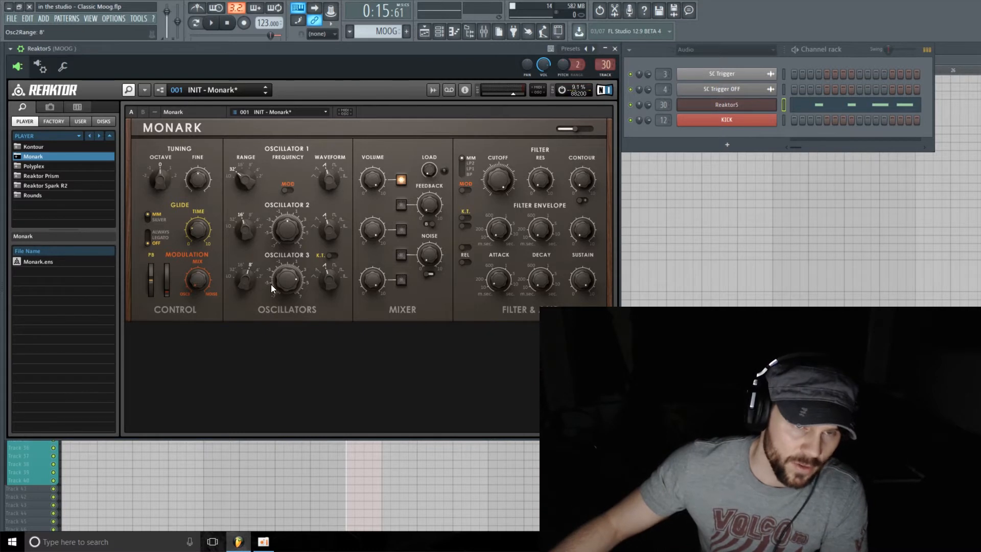
left_click_drag(287, 271, 288, 285)
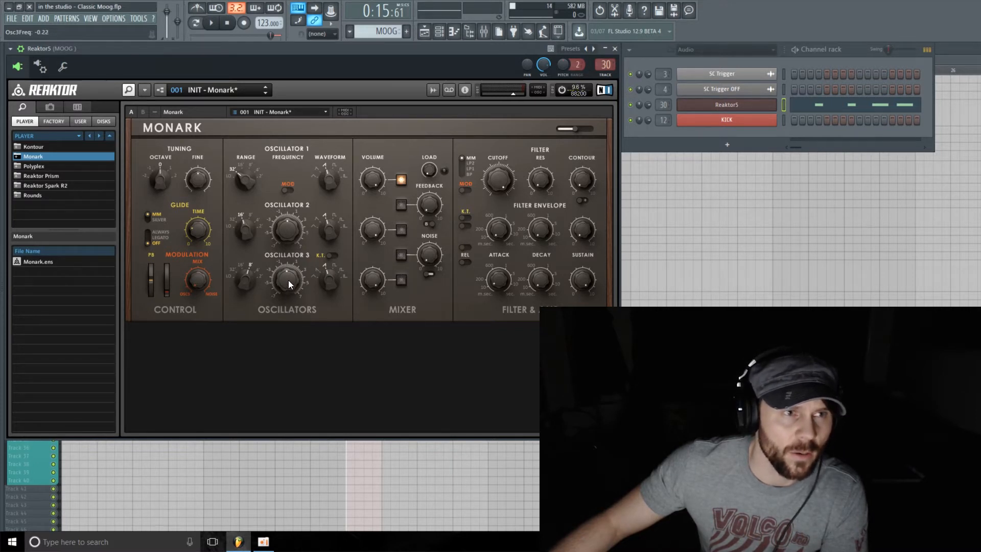
left_click_drag(290, 280, 293, 279)
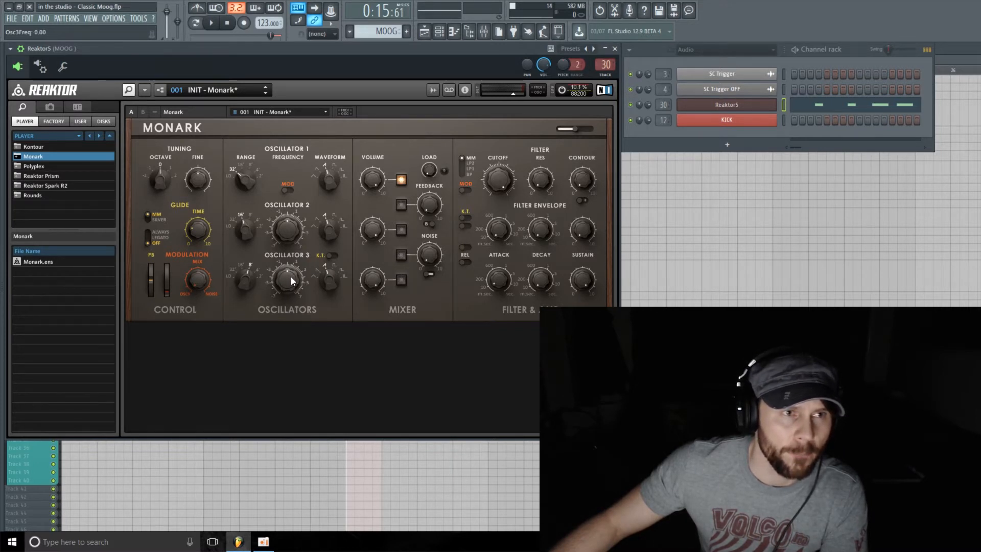
left_click(331, 256)
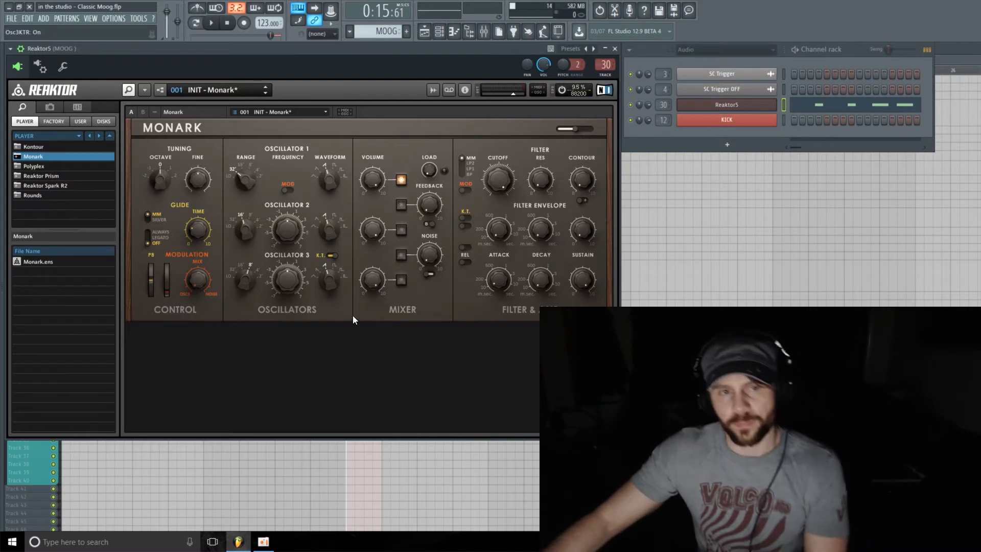
Step: Enable oscillators 2 and 3 in the mixer, compare oscillator 3's key tracking off and on, and set its volume to about 6.1
left_click(401, 230)
left_click(333, 256)
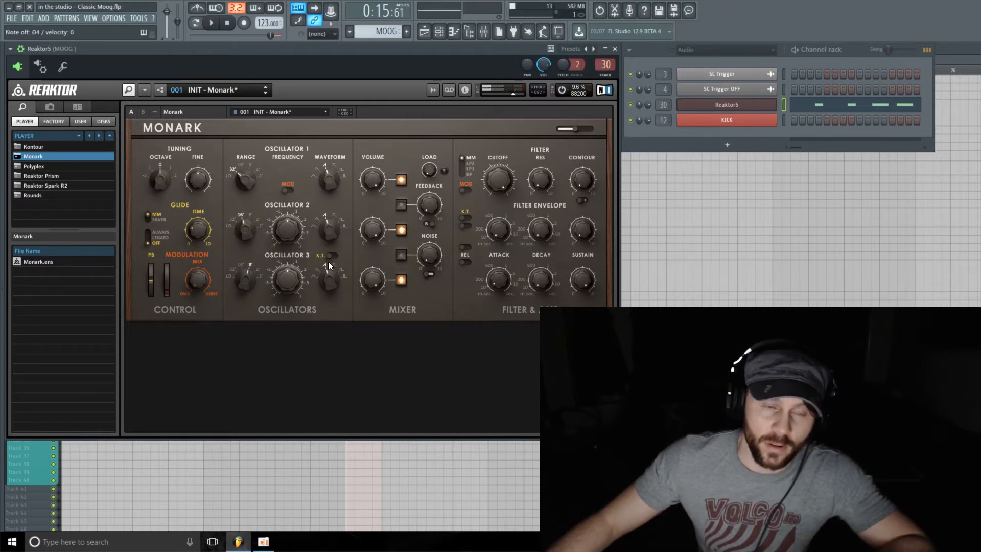
left_click(332, 256)
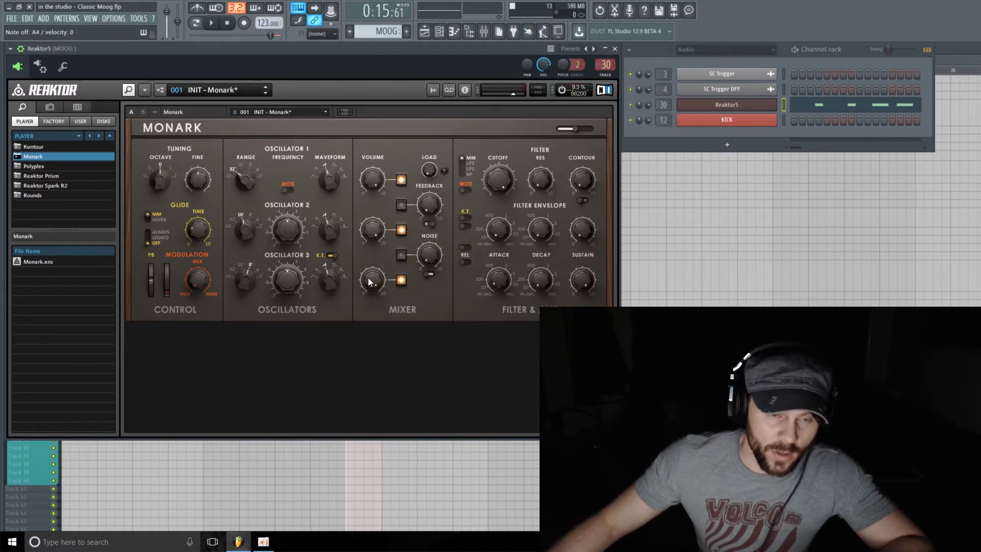
left_click_drag(368, 278, 367, 283)
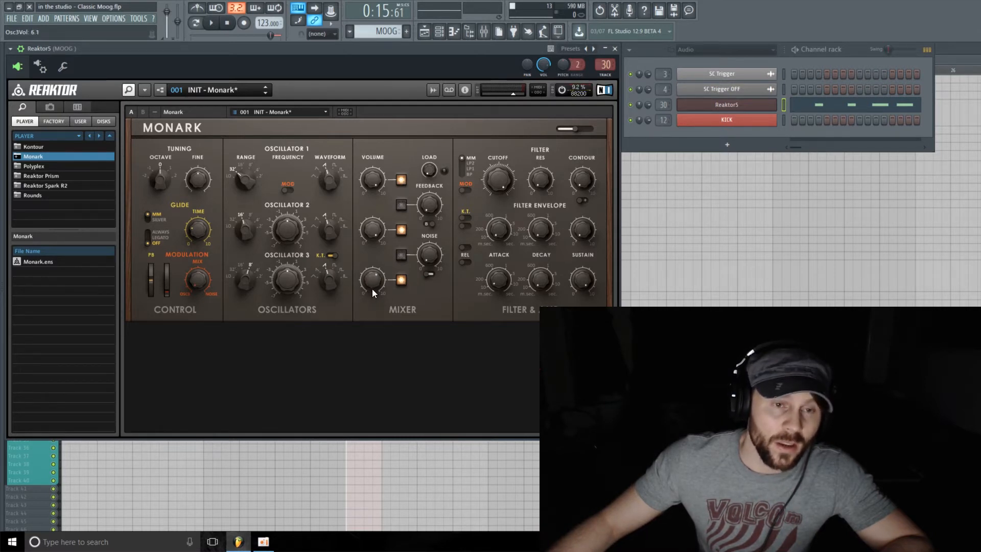
left_click_drag(372, 290, 372, 290)
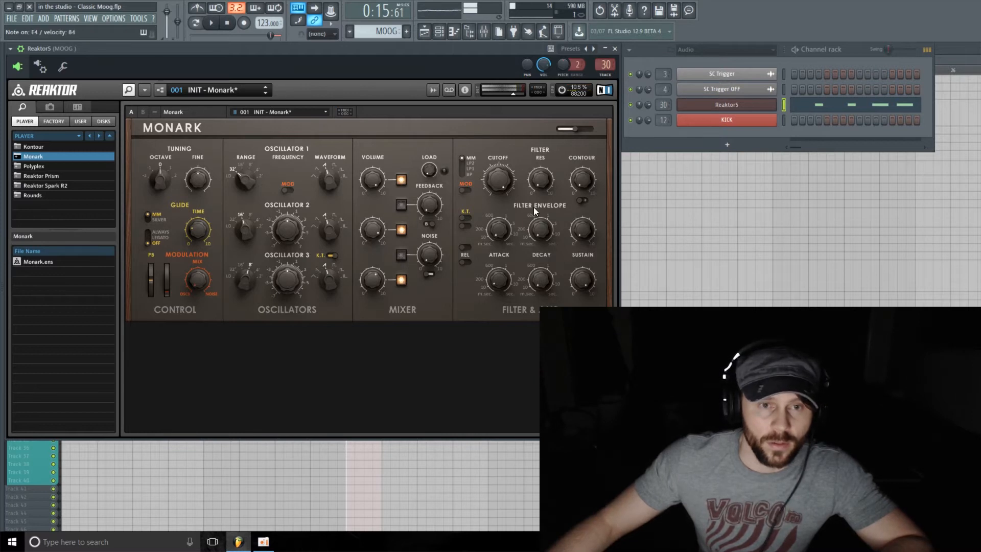
Step: Lower the filter cutoff to 78 and raise the mixer's Load to about 64
left_click_drag(504, 183, 499, 227)
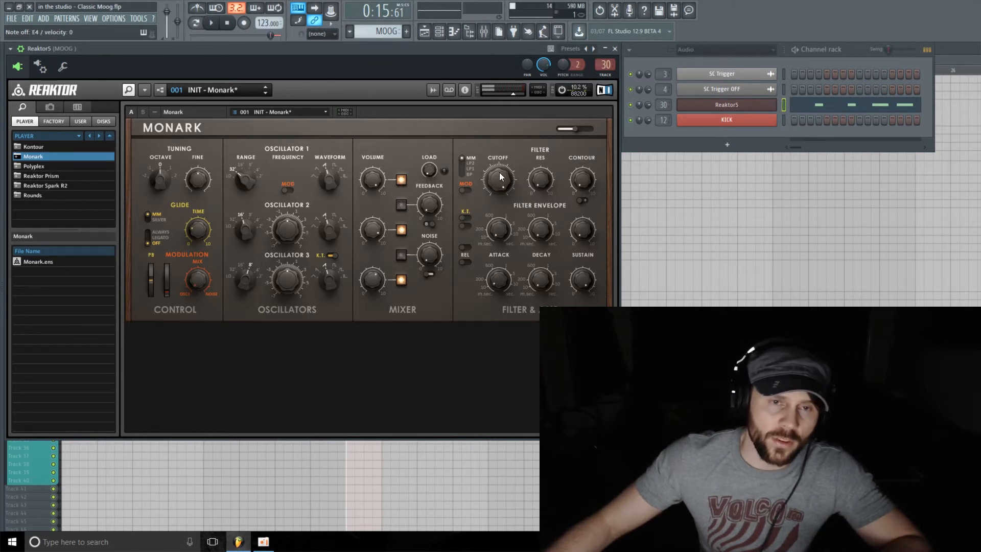
left_click_drag(499, 176, 501, 196)
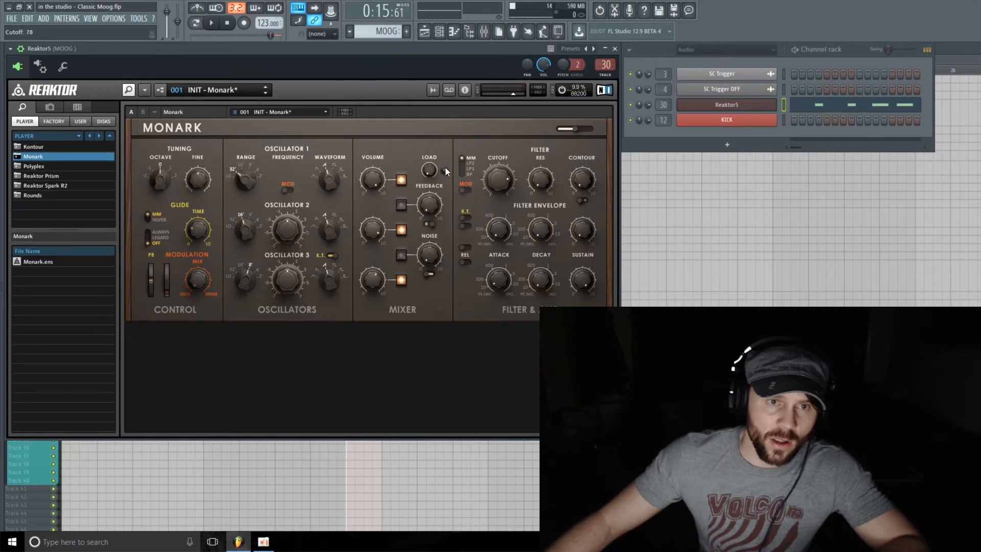
left_click_drag(429, 170, 432, 155)
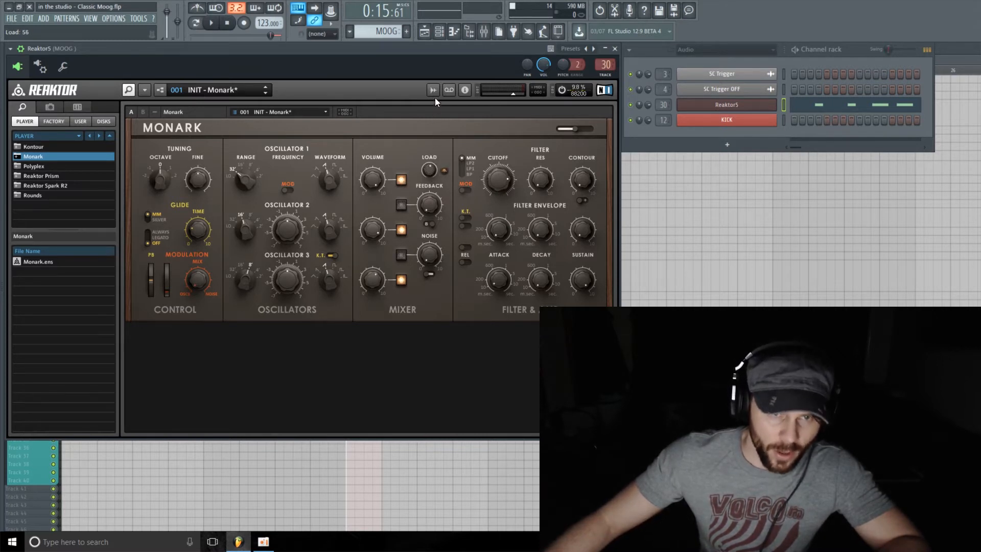
mouse_move(435, 98)
left_mouse_down()
mouse_move(437, 89)
mouse_move(440, 183)
mouse_move(438, 106)
left_mouse_up()
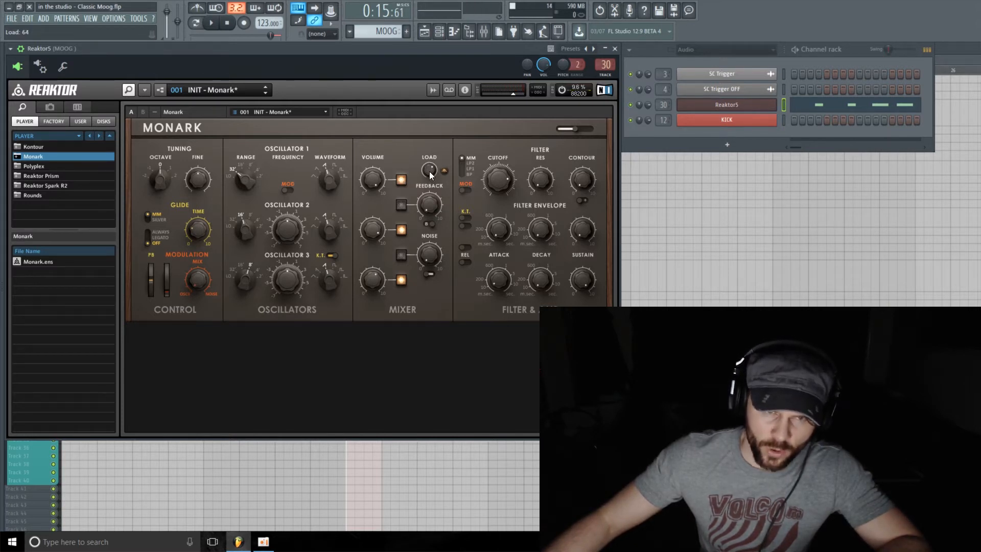
left_click_drag(430, 169, 430, 173)
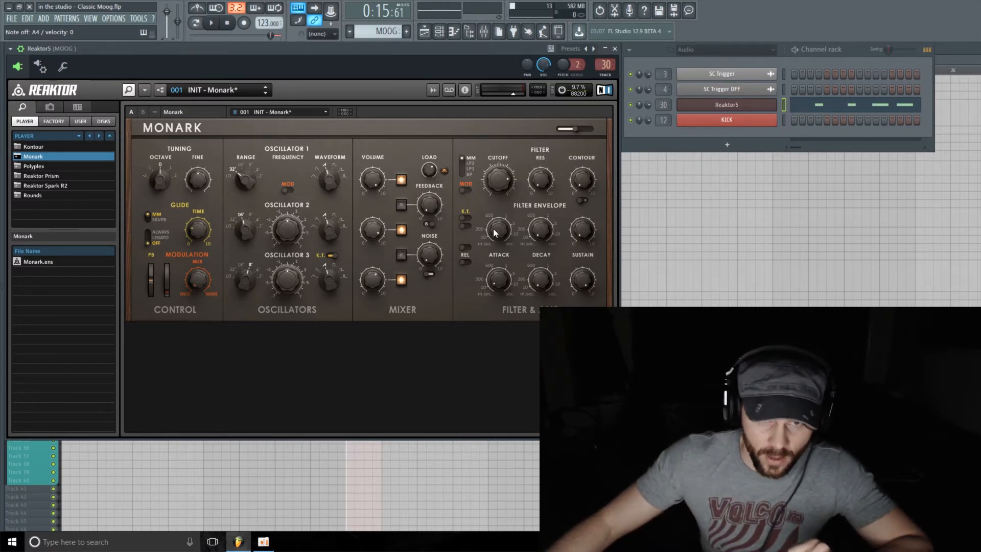
Step: Shape the filter with cutoff 1, resonance 5.3 and contour 7.0, and adjust the filter envelope's decay
left_click_drag(498, 177, 500, 246)
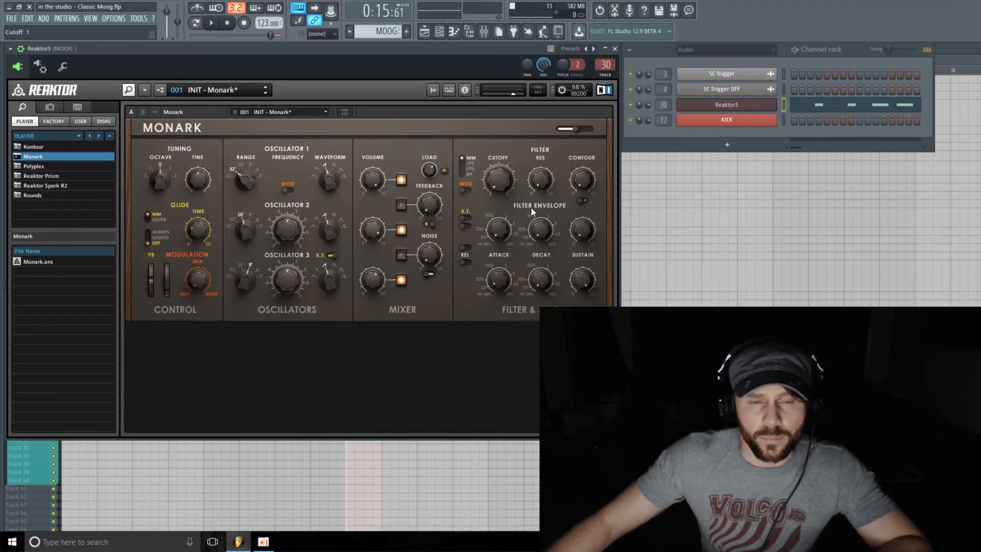
left_click(543, 181)
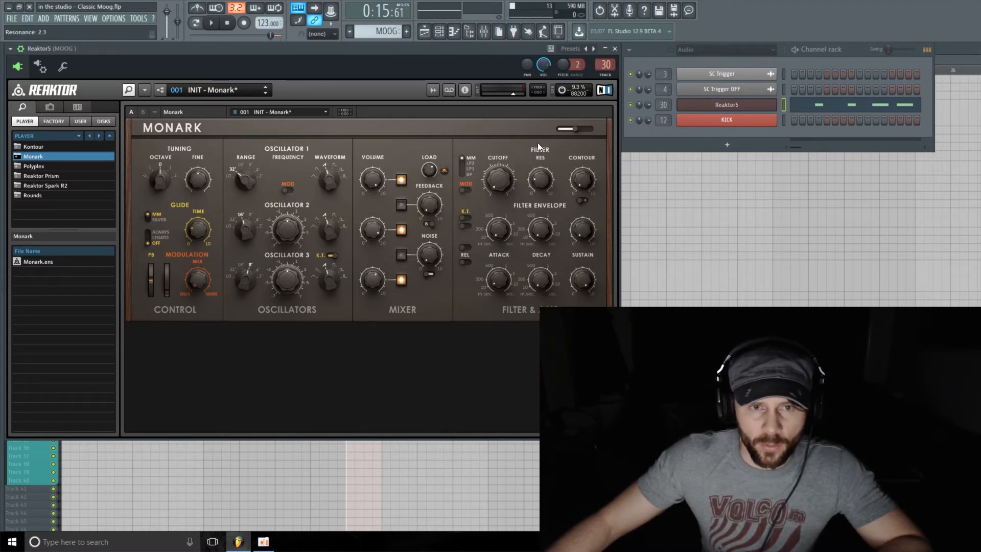
left_click_drag(538, 185, 535, 166)
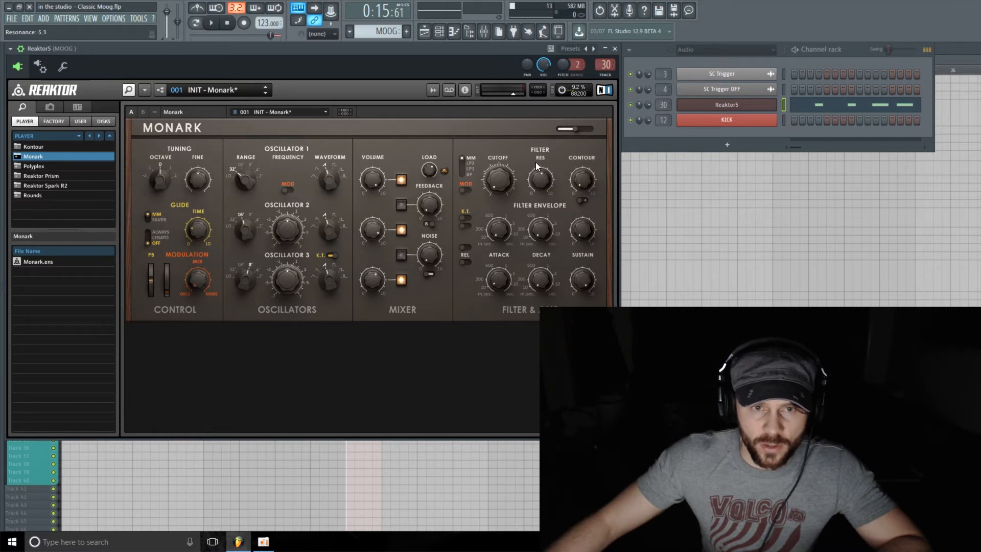
left_click(580, 185)
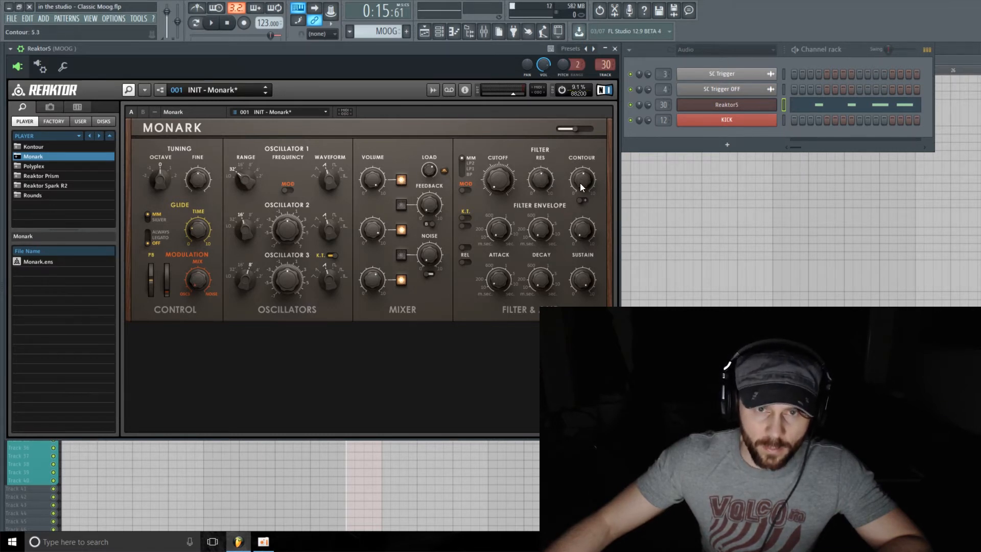
left_click_drag(577, 163, 577, 154)
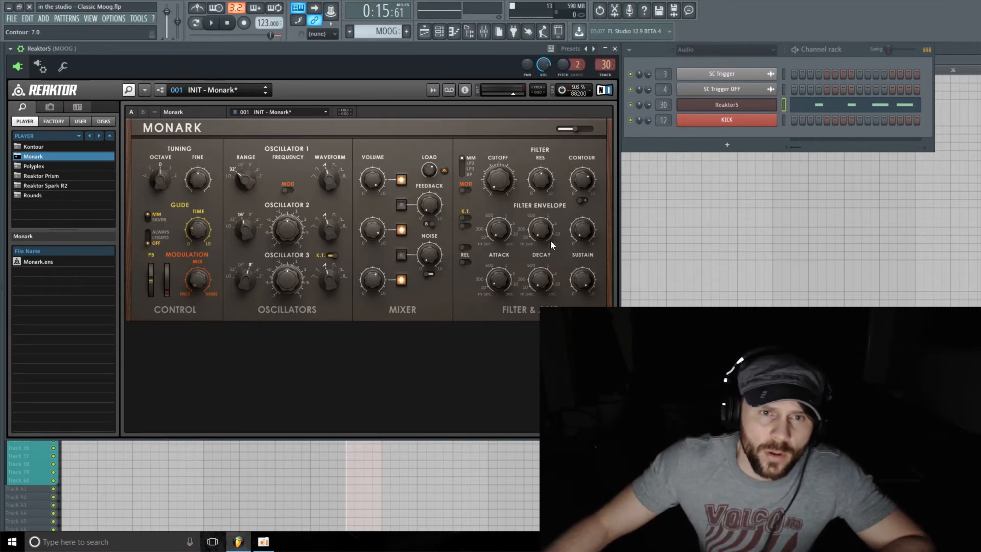
mouse_move(538, 234)
left_mouse_down()
mouse_move(543, 188)
mouse_move(536, 220)
left_mouse_up()
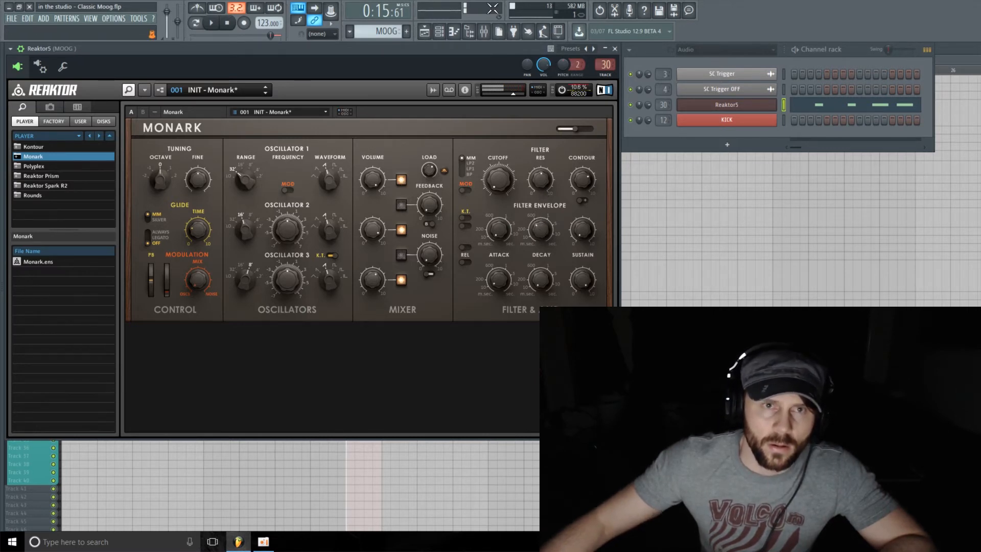
Step: Raise the MOOG track's fader in the mixer, reset the Insert 31 fader, and return to the synth
left_click(483, 31)
left_click(402, 278)
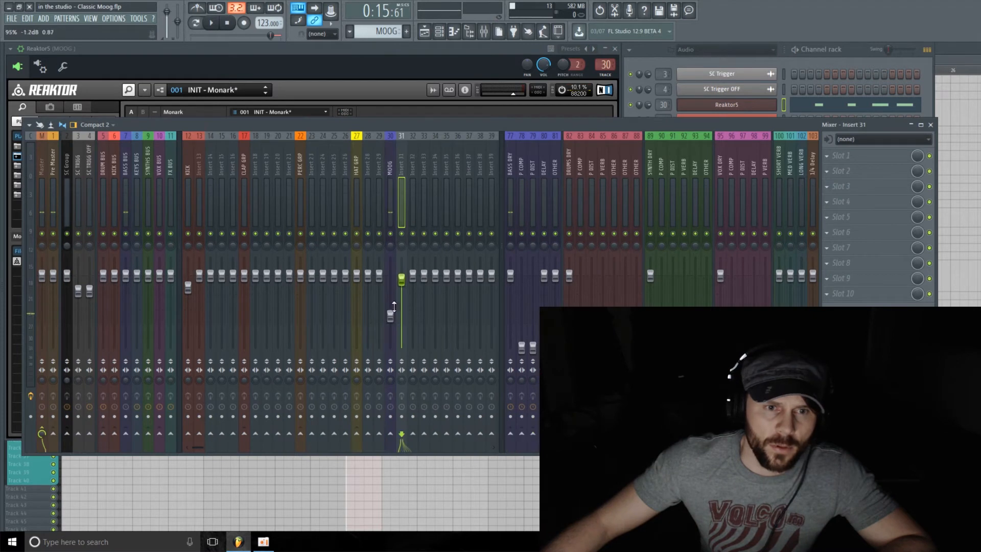
right_click(402, 280)
left_click(409, 290)
left_click_drag(390, 316, 390, 292)
left_click(480, 51)
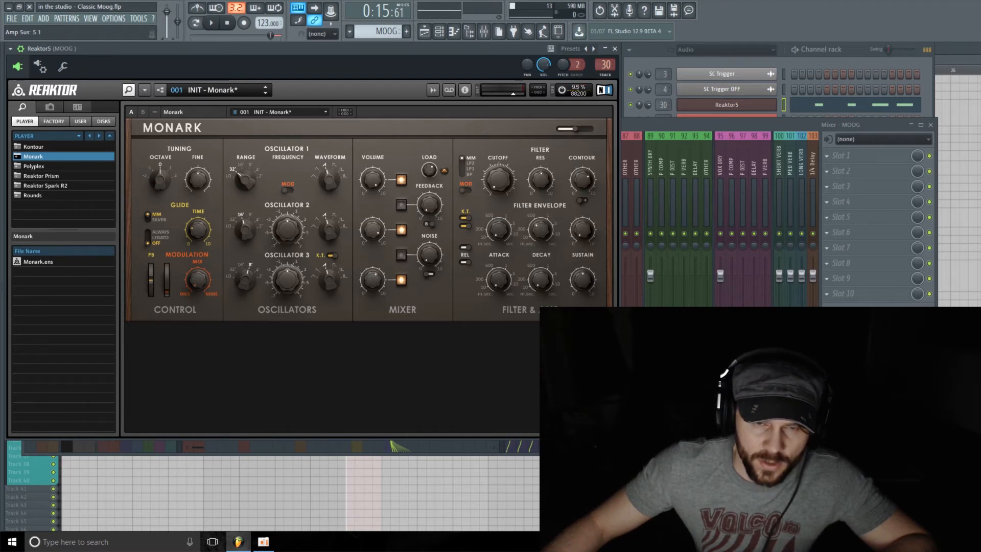
Step: Adjust the decay of both the amp envelope and the filter envelope
left_click_drag(538, 282, 537, 249)
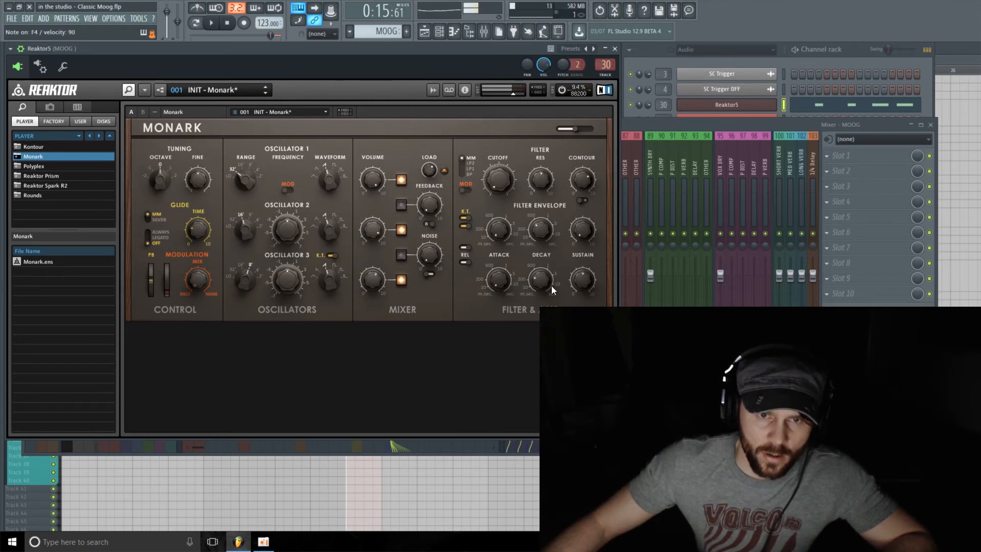
left_click_drag(536, 233, 540, 228)
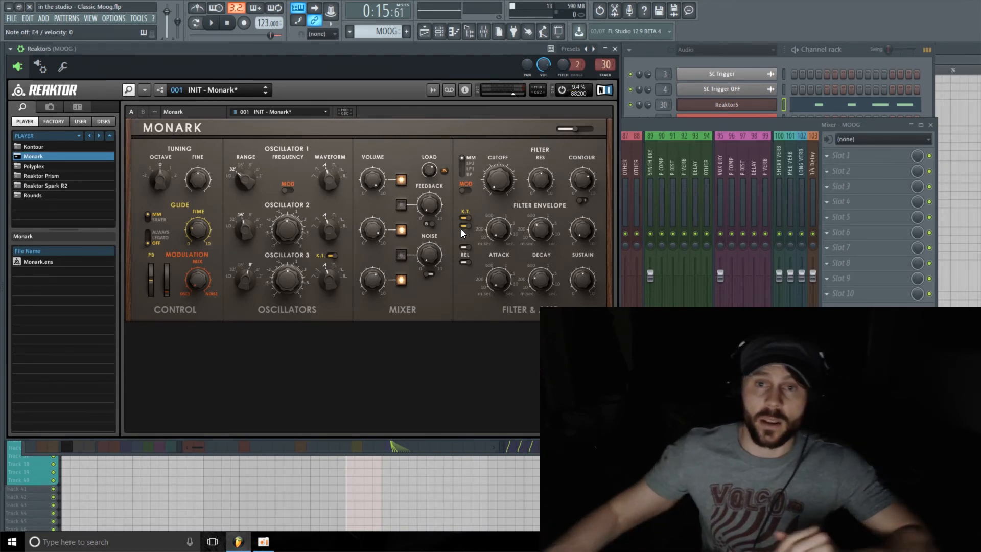
Step: Play the pattern while refining the filter envelope's decay, and set the amp envelope's decay to 36
left_click_drag(853, 50, 830, 55)
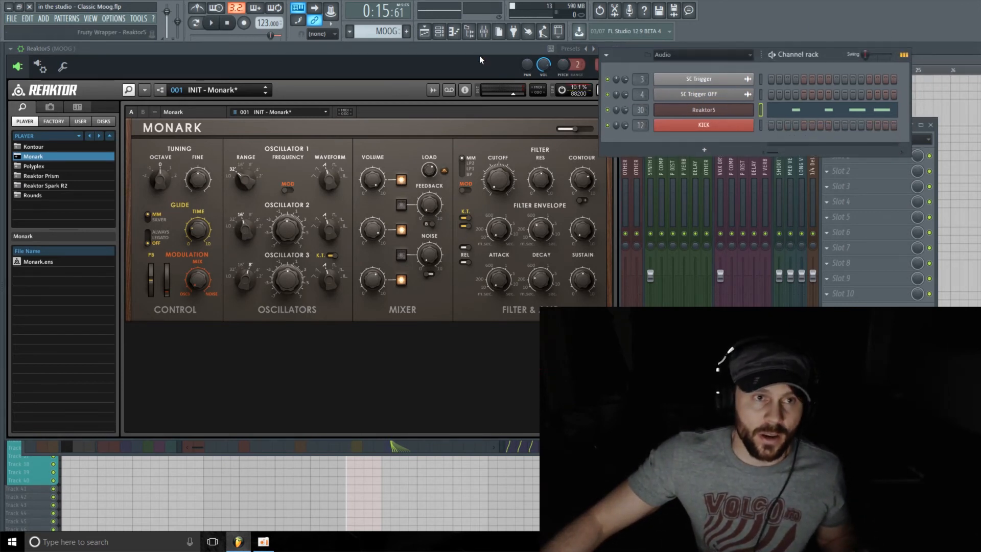
left_click(213, 23)
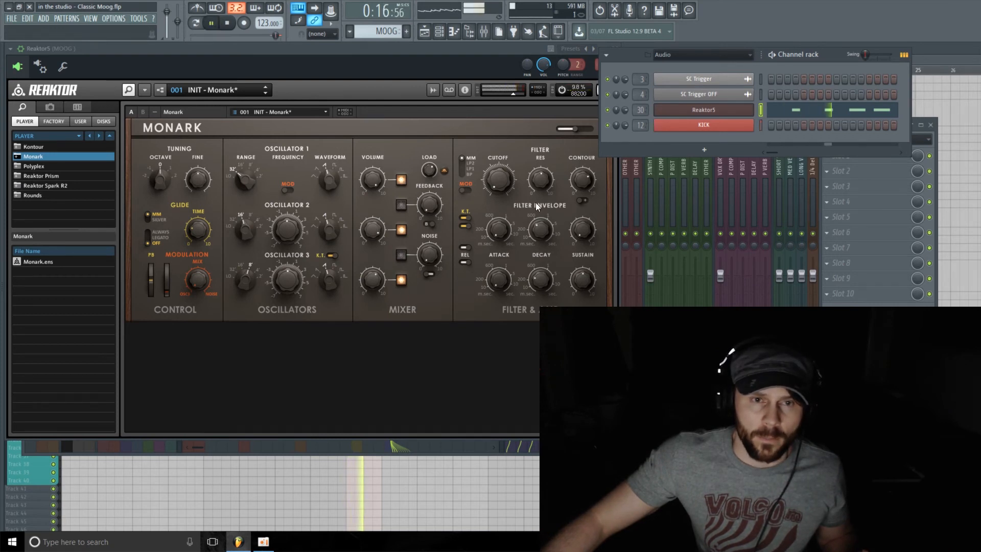
left_click(541, 232)
left_click_drag(537, 243, 541, 235)
mouse_move(543, 282)
left_mouse_down()
mouse_move(541, 189)
mouse_move(543, 273)
left_mouse_up()
key("space")
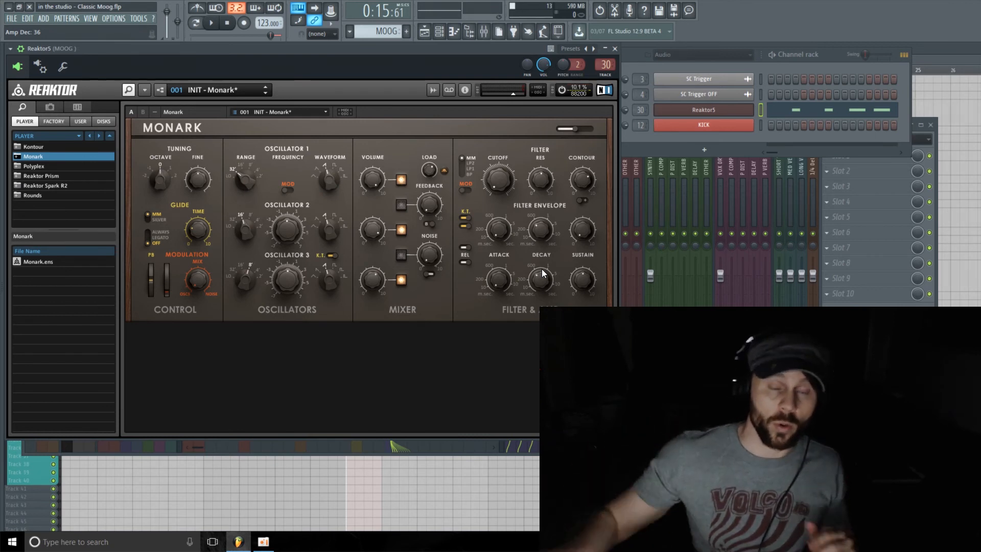
Step: Set the filter contour to 6.3 while auditioning the pattern, trying about 3.3 on the way
key("space")
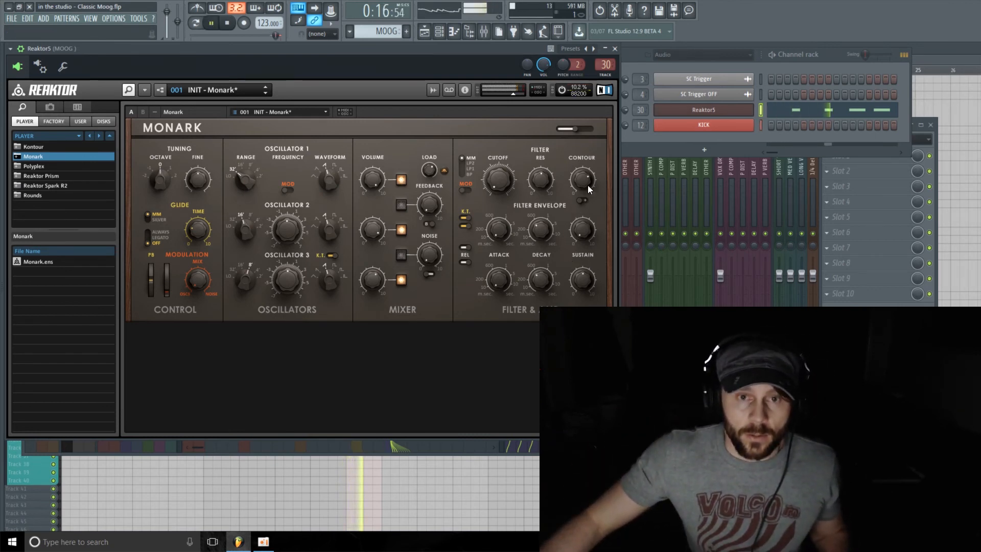
key("space")
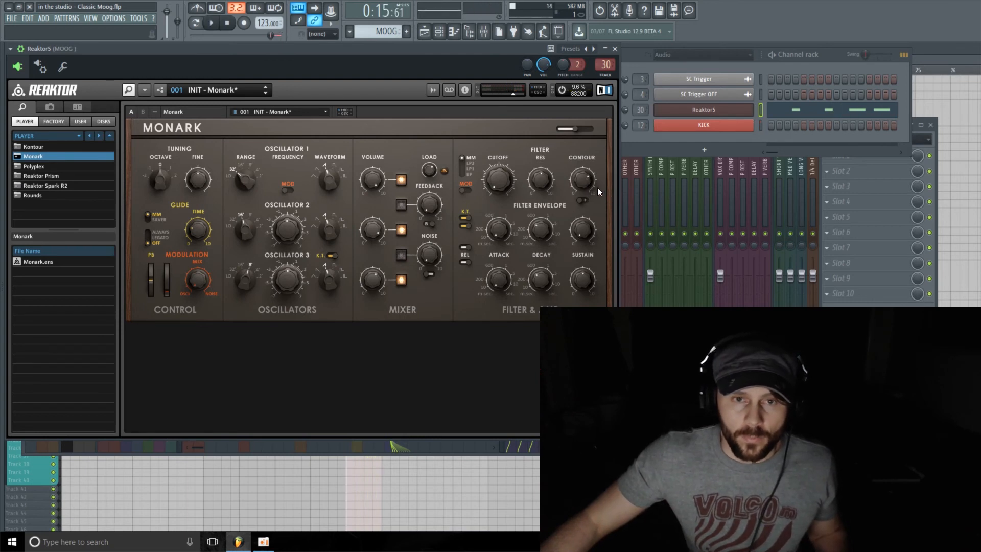
left_click_drag(580, 179, 587, 232)
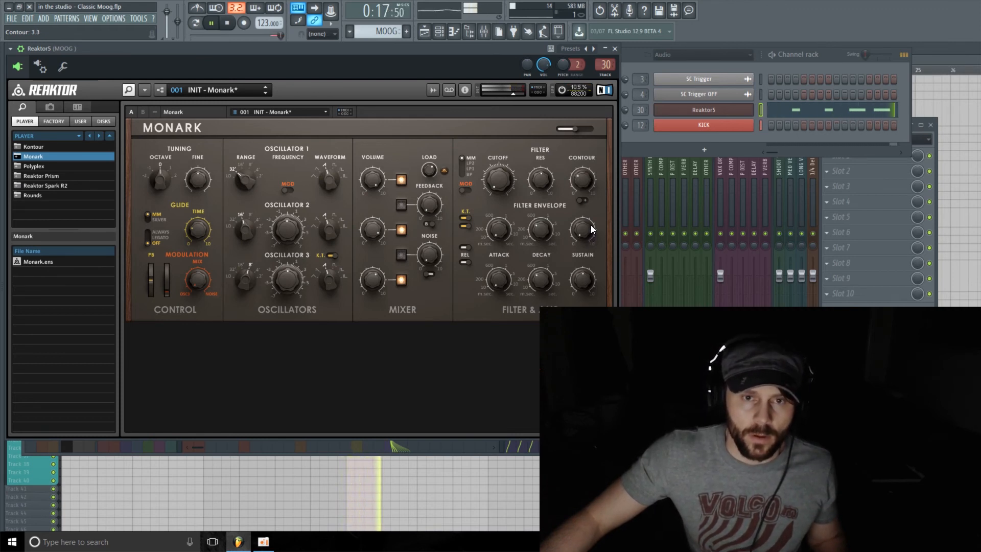
left_click_drag(590, 224, 591, 148)
key("space")
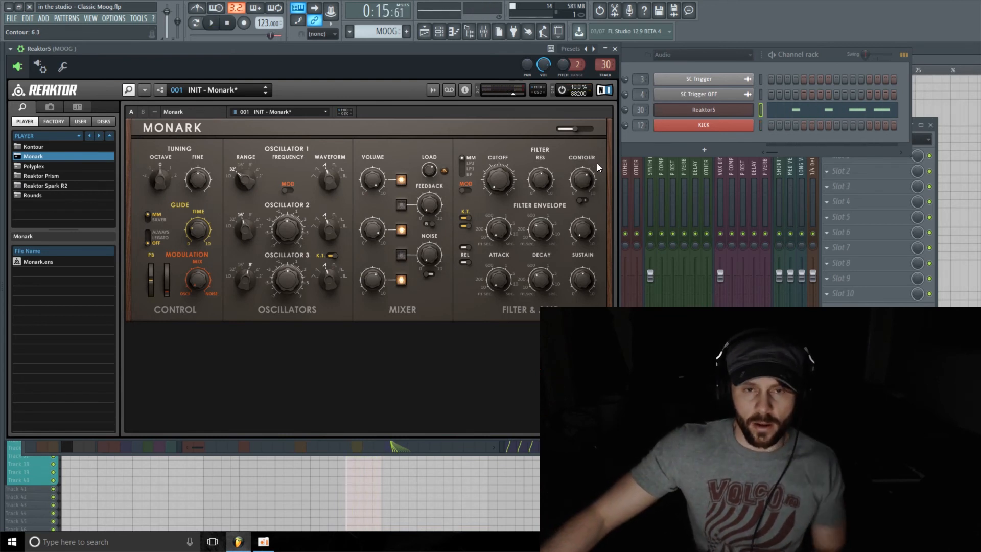
Step: Audition the pattern with the current filter contour setting
key("space")
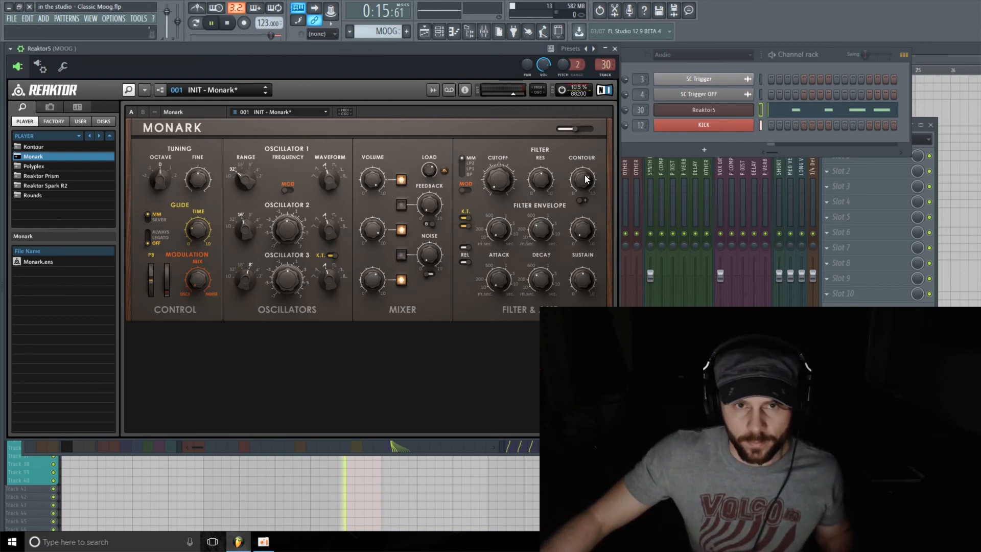
key("space")
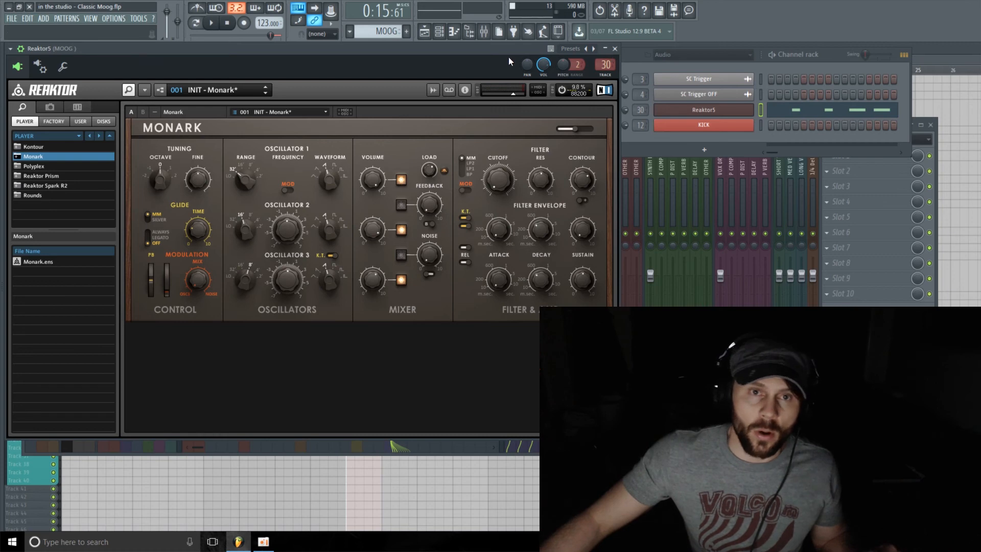
Step: Move the synth and channel rack windows apart, and lower the mixer's DELAY track 80 fader to about -4.5 dB while the pattern plays
left_click_drag(508, 51, 495, 51)
left_click_drag(835, 52, 857, 47)
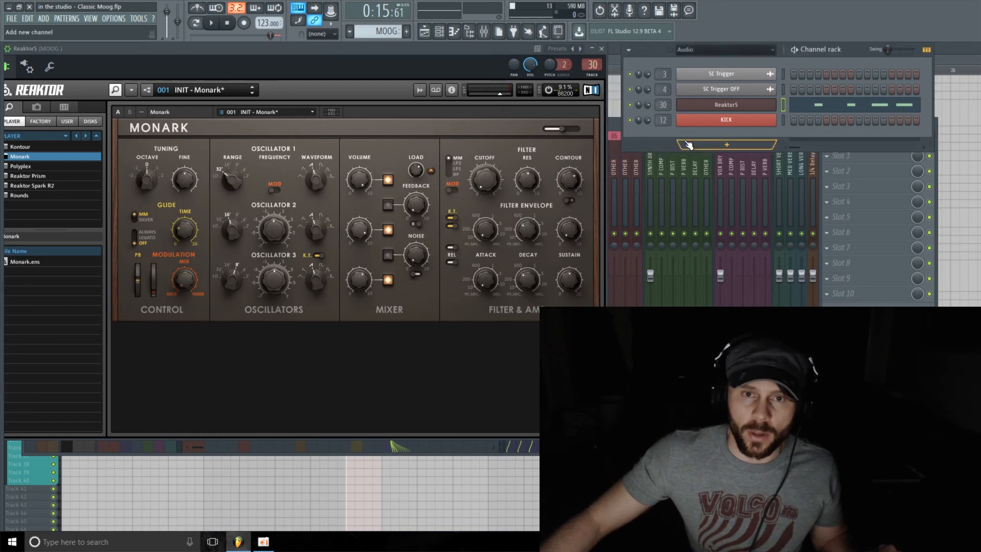
left_click(614, 124)
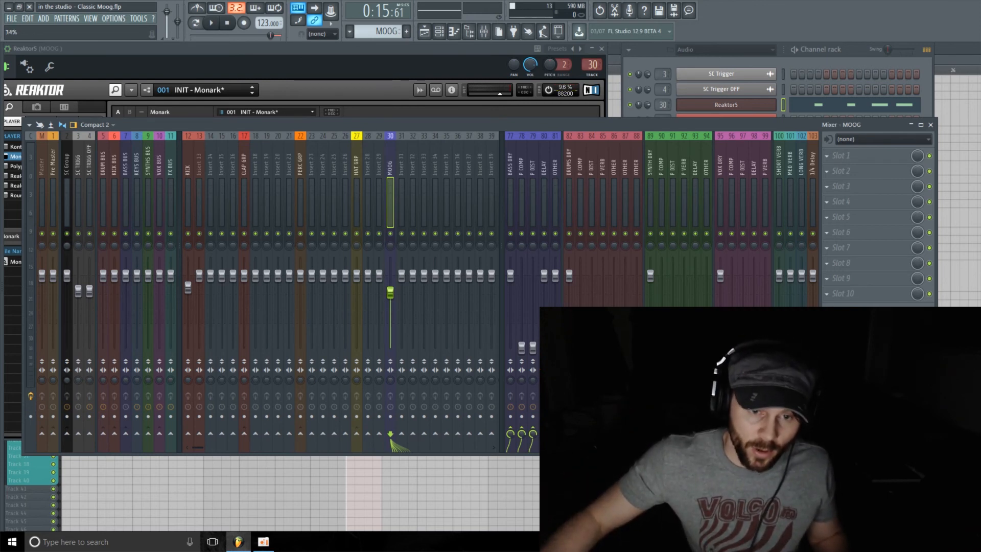
key("space")
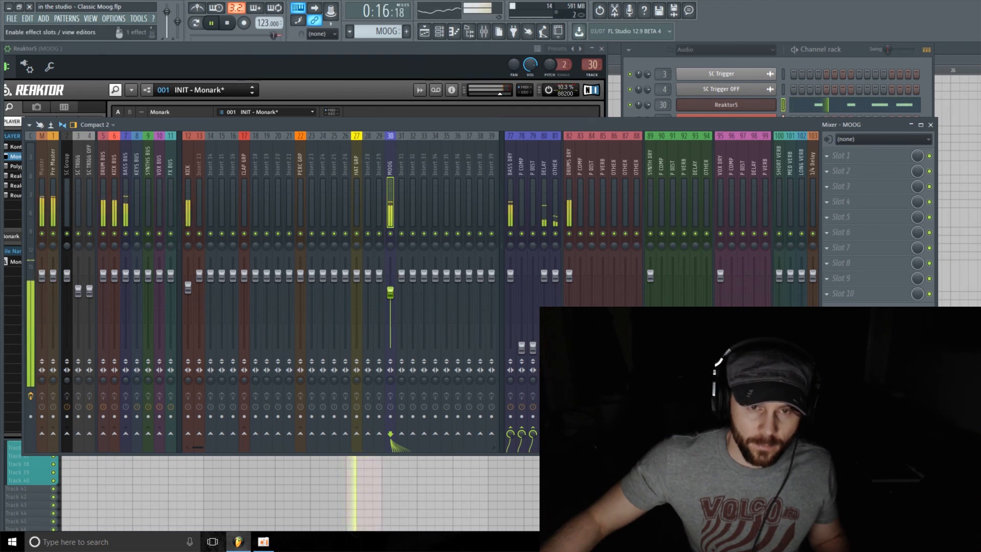
left_click_drag(545, 277, 544, 290)
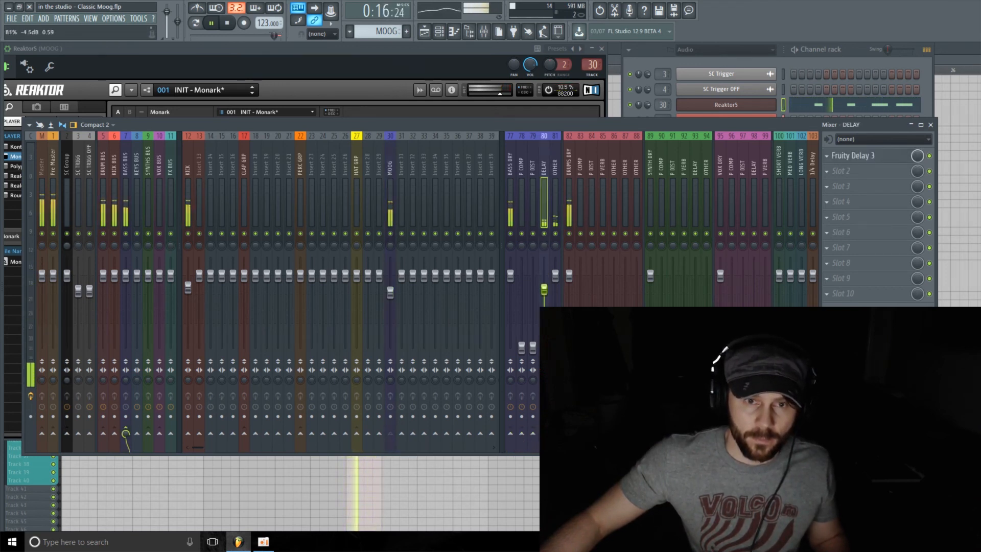
Step: Adjust the delay time offset in the DELAY track's Fruity Delay 3 and set its stereo spread to about 65%
left_click(887, 156)
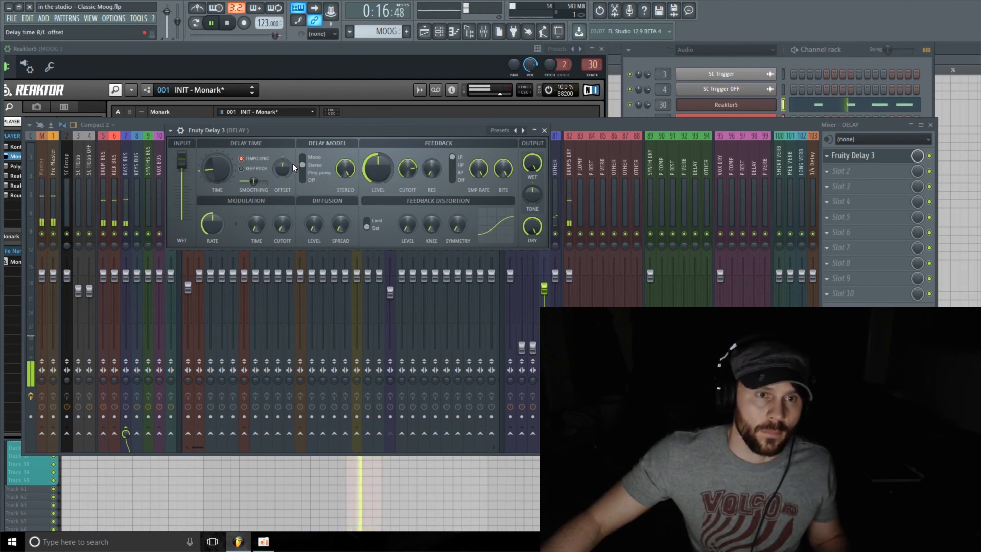
left_click_drag(284, 167, 284, 192)
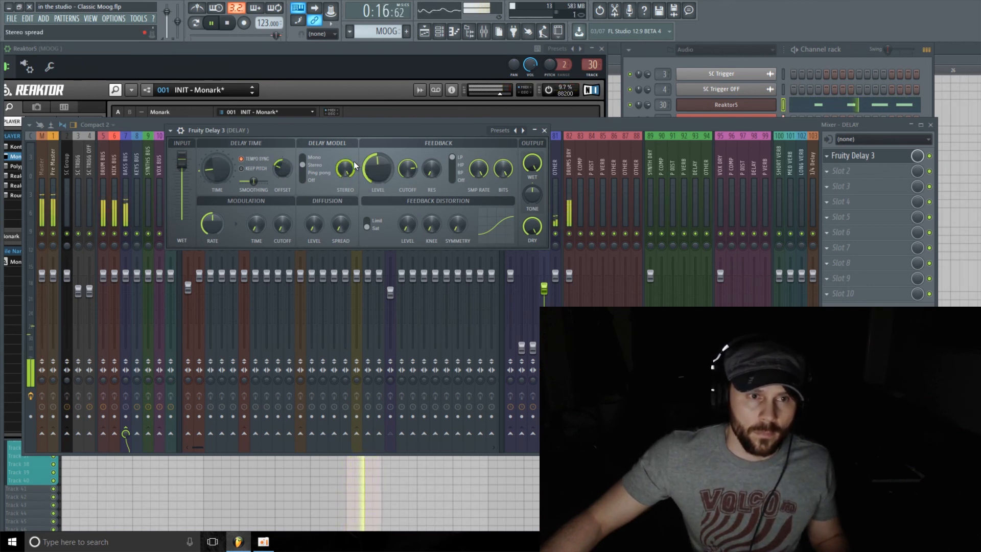
left_click_drag(354, 161, 353, 148)
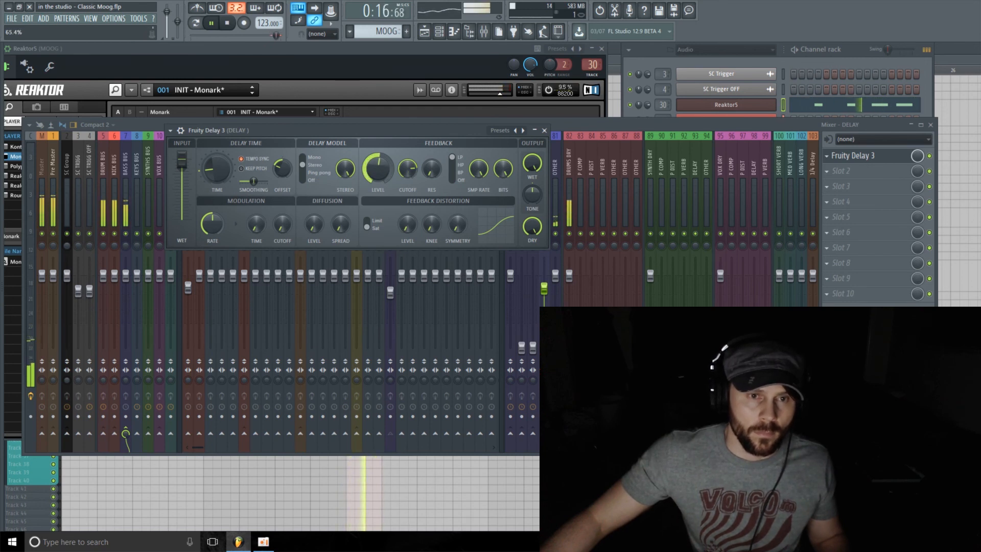
left_click_drag(649, 124, 649, 123)
key("space")
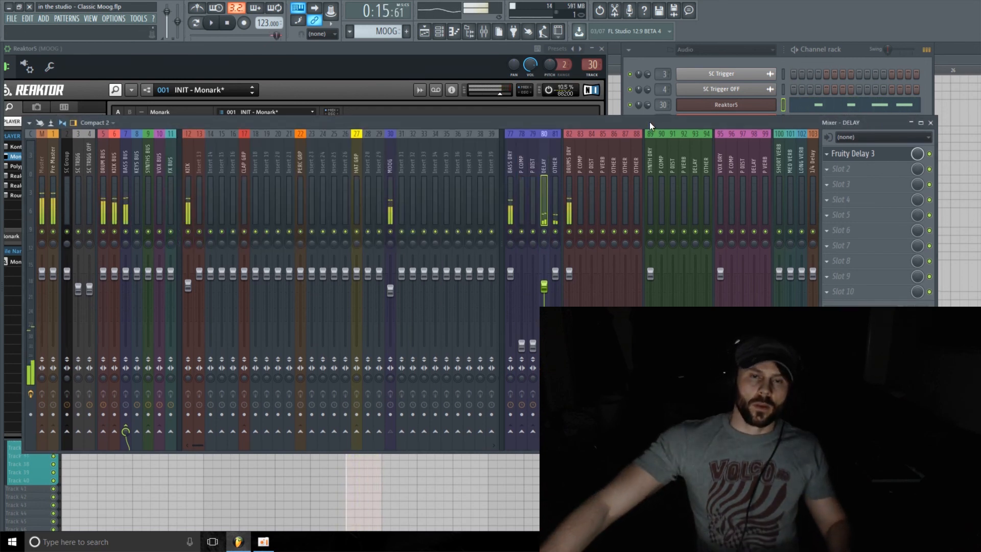
Step: Return to the synth and, with the pattern playing, set the filter contour to 4.3 and the resonance to 2.8
key("space")
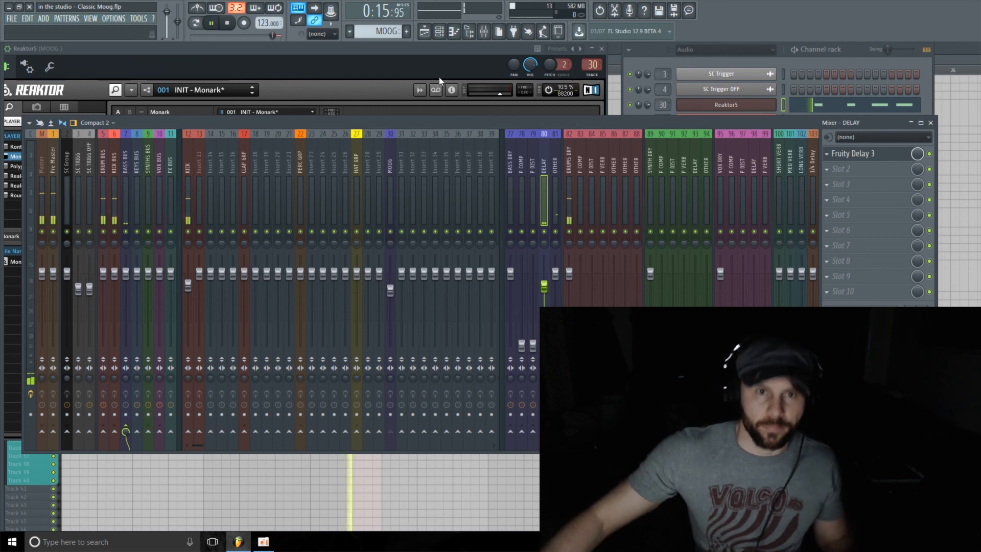
left_click(439, 77)
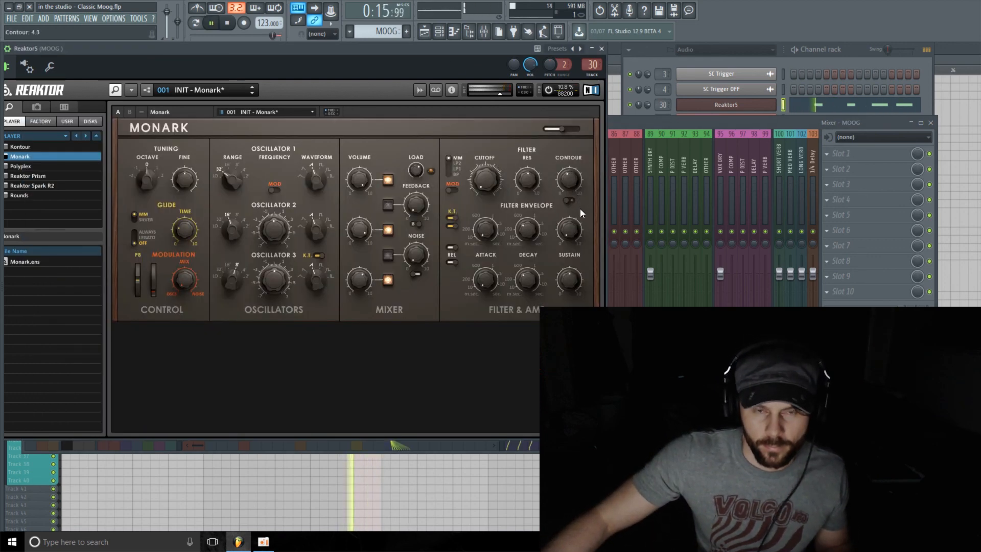
left_click_drag(583, 227, 533, 225)
key("space")
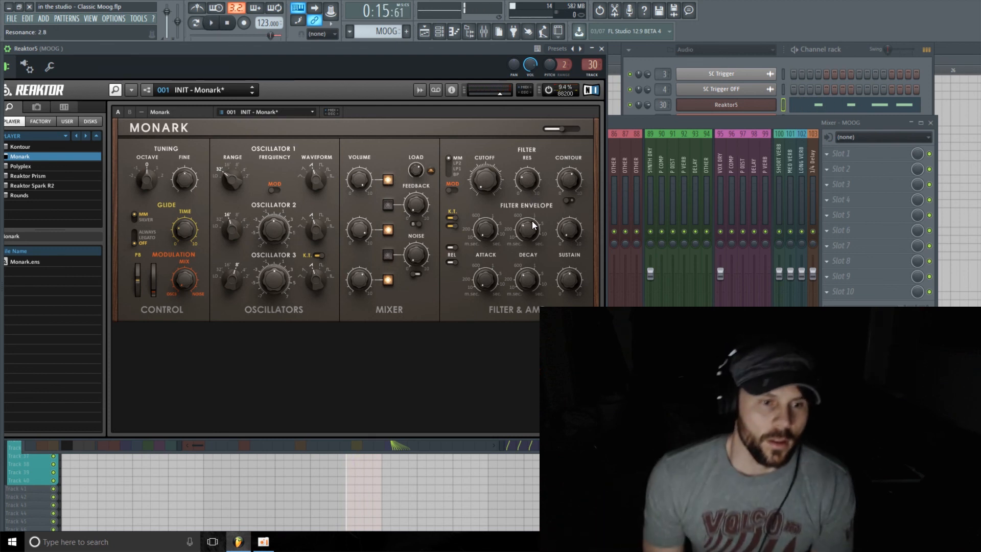